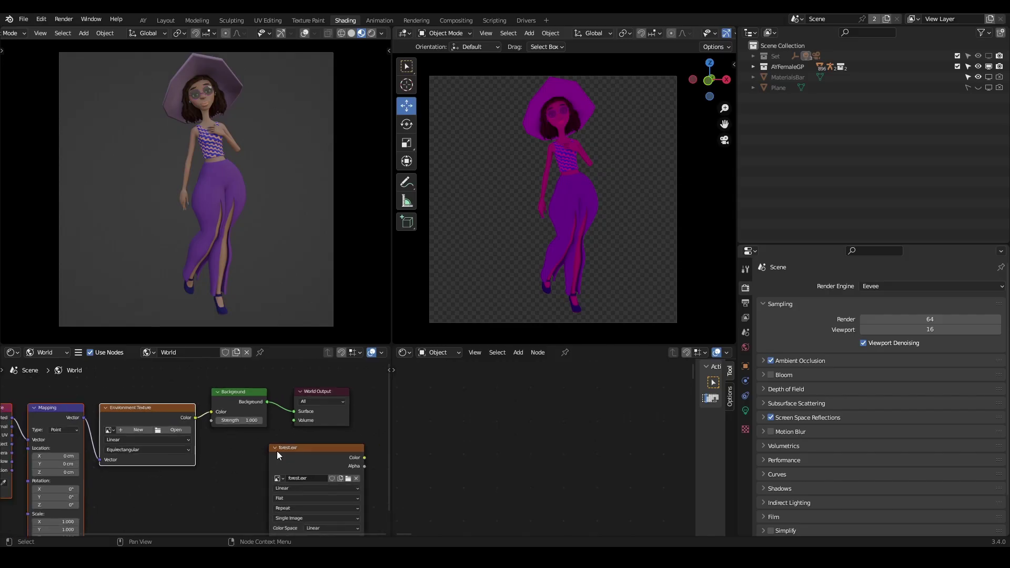
- Select the forest.exr image node in the World node tree
scroll(277, 452, "down", 1)
left_click(291, 452)
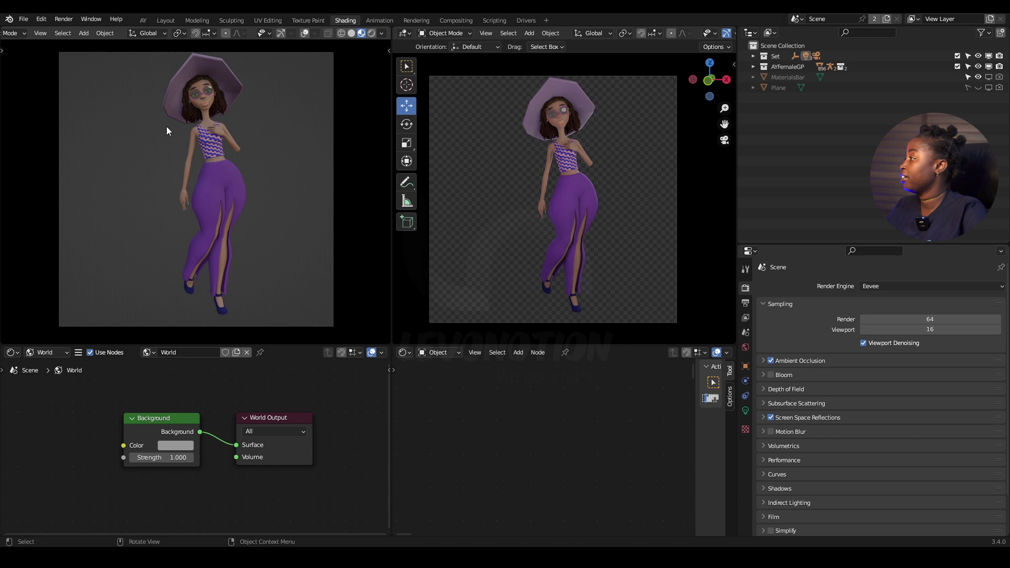
- Preview several built-in HDRIs as viewport lighting and test rotating the lighting
left_click(381, 33)
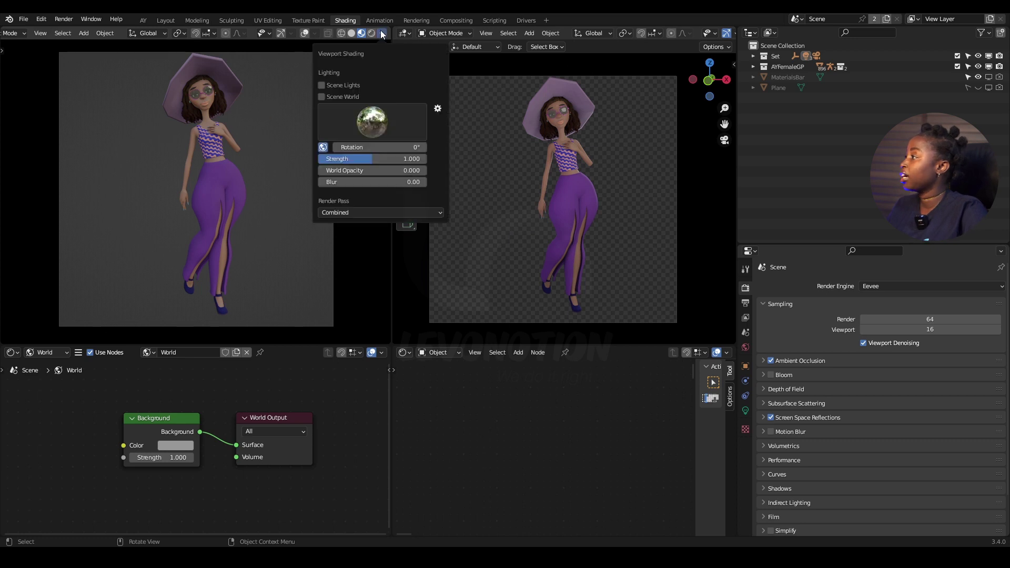
left_click(375, 125)
left_click(368, 161)
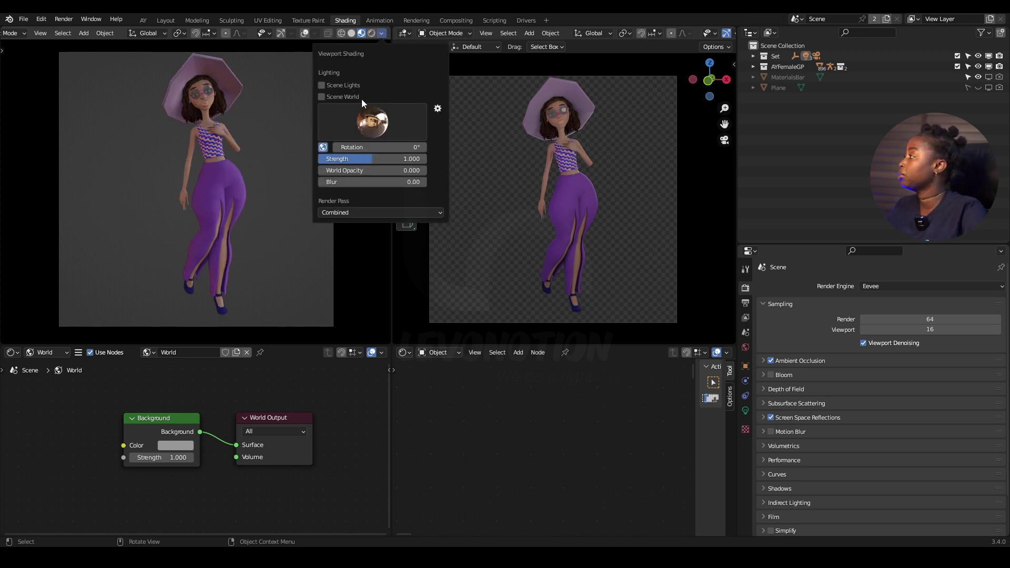
left_click(378, 131)
left_click(339, 158)
left_click(368, 123)
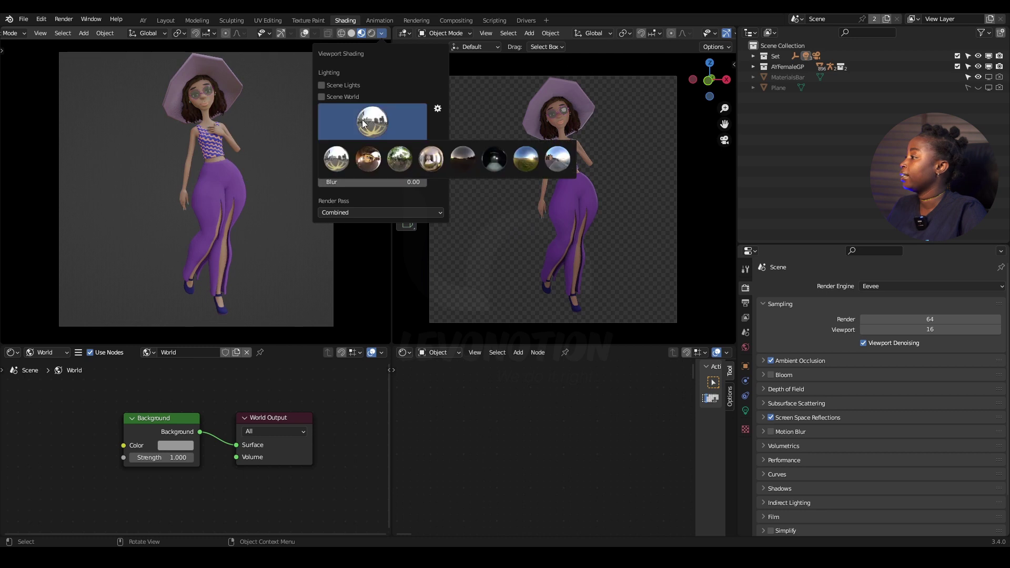
left_click(461, 164)
left_click(376, 123)
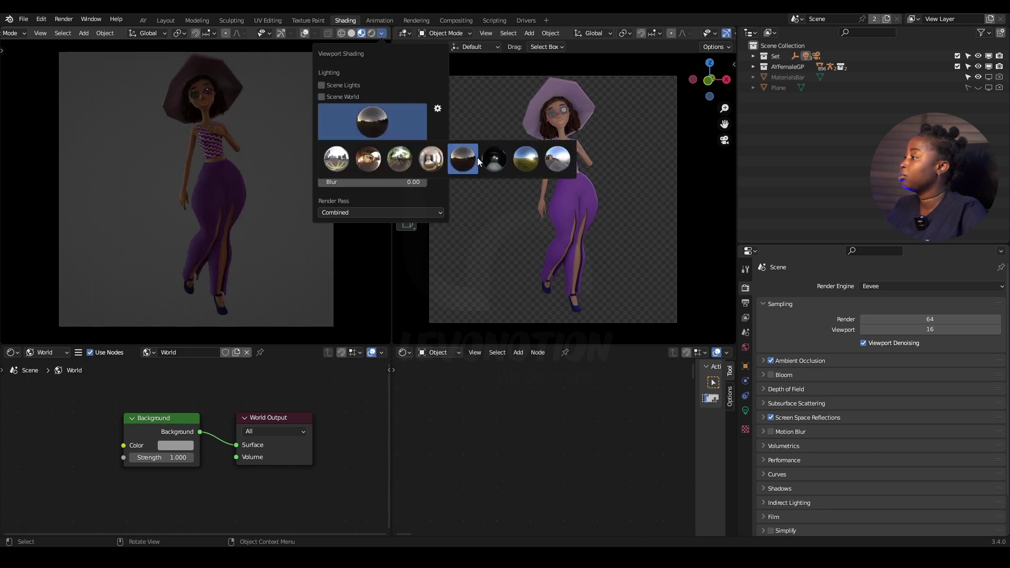
left_click(483, 157)
left_click(387, 125)
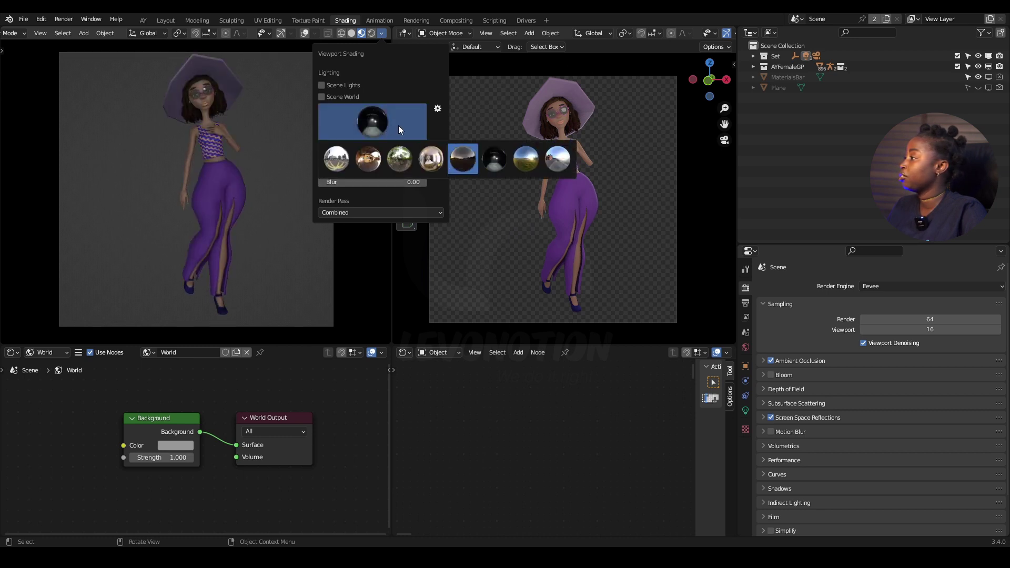
left_click_drag(379, 147, 372, 147)
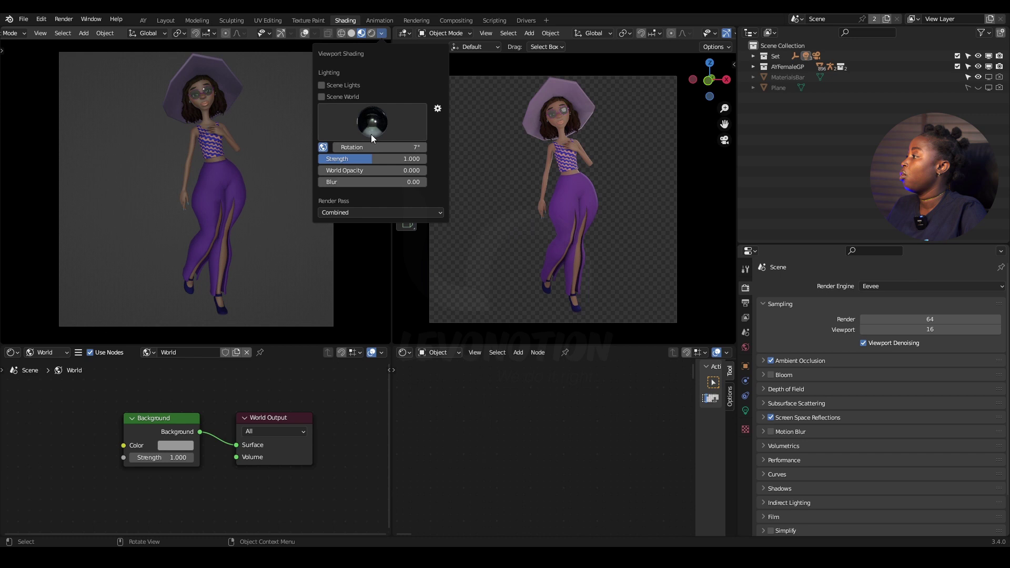
- Switch the viewport lighting to the forest HDRI with its rotation set to 0
left_click(381, 134)
left_click(403, 160)
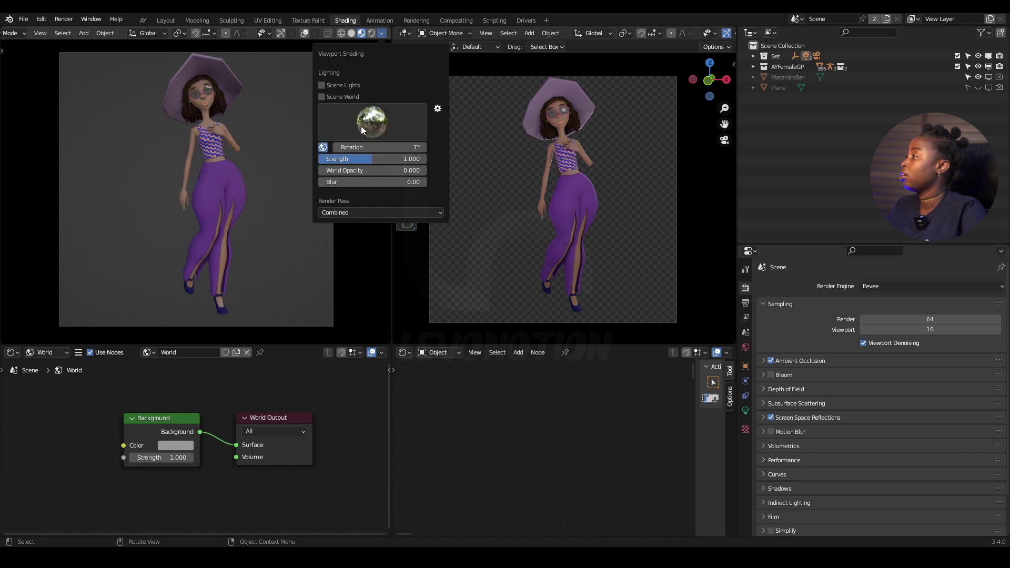
left_click_drag(371, 148, 368, 148)
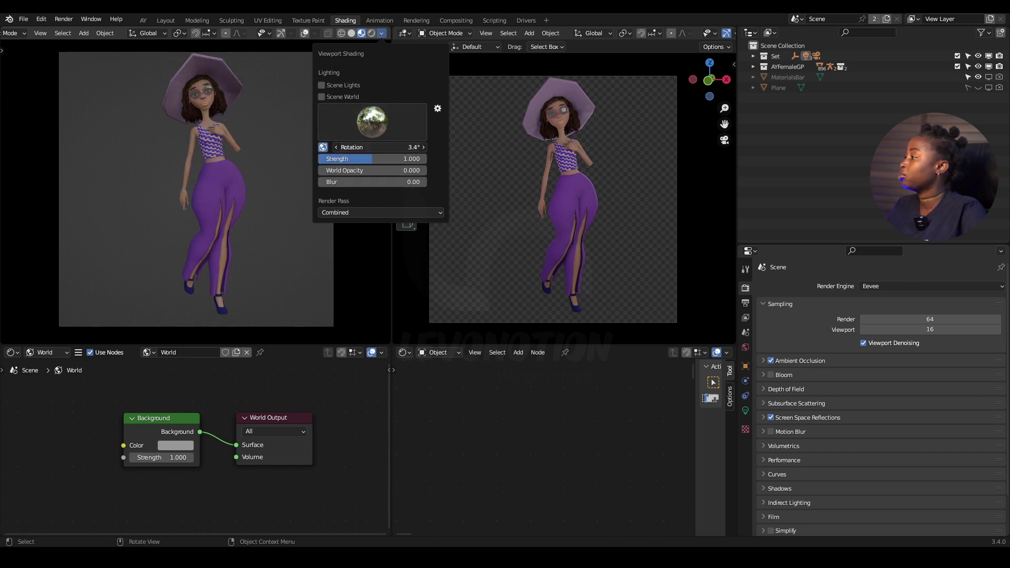
left_click(373, 149)
type("0")
key("Return")
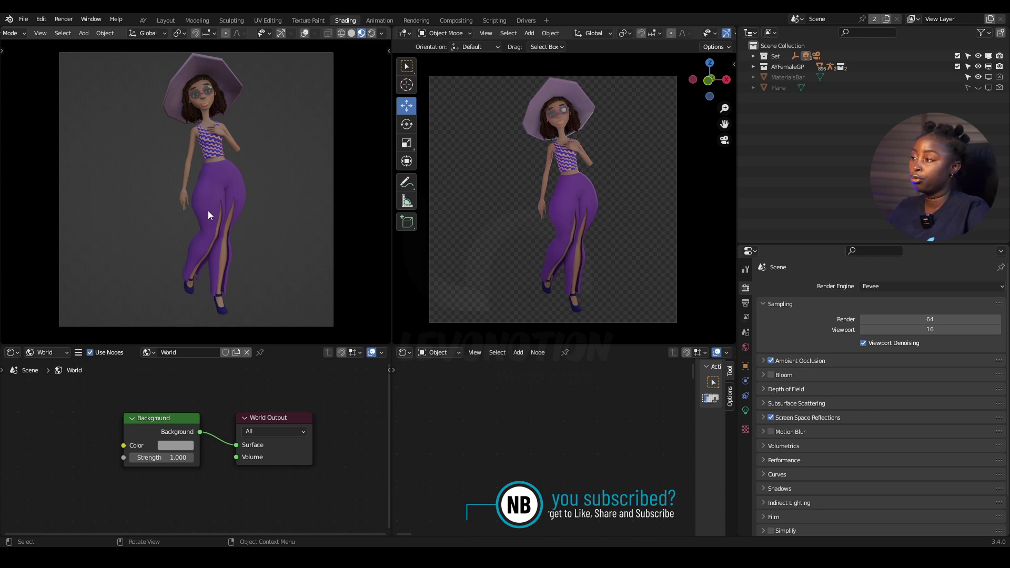
- Check the render engines, hide the Set collection, and reopen the viewport HDRI choices
left_click(885, 286)
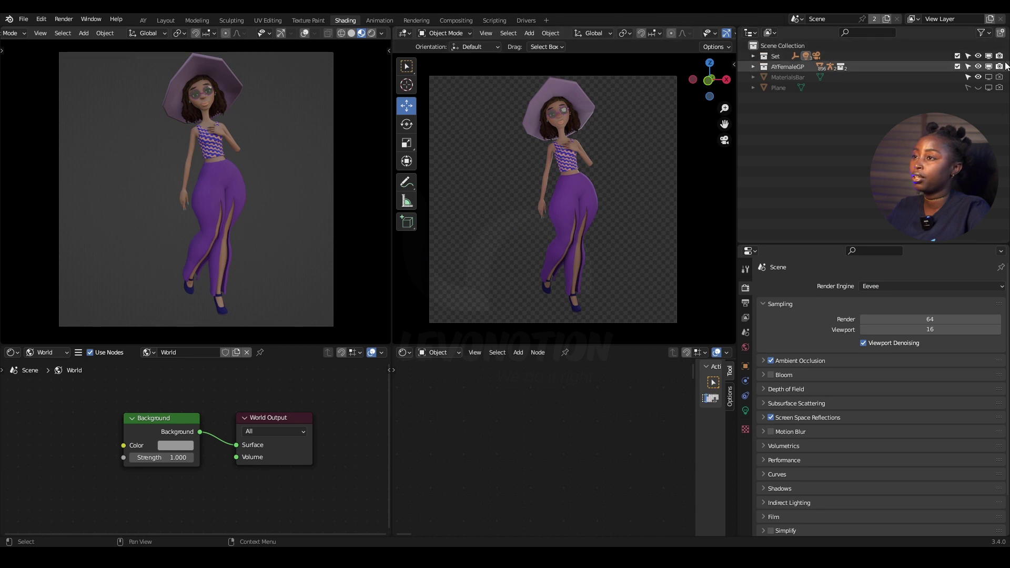
left_click(989, 56)
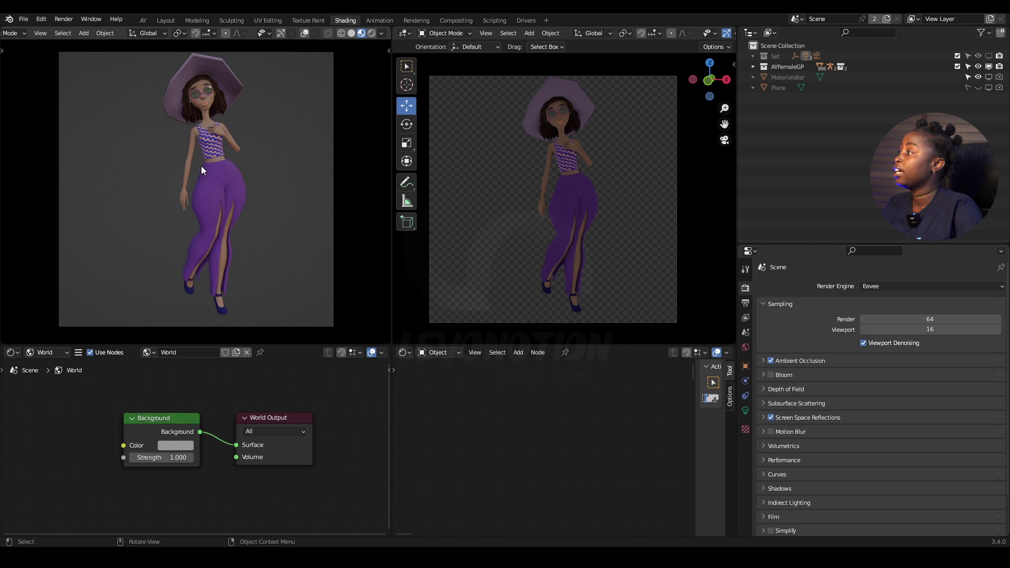
left_click(382, 34)
left_click(371, 135)
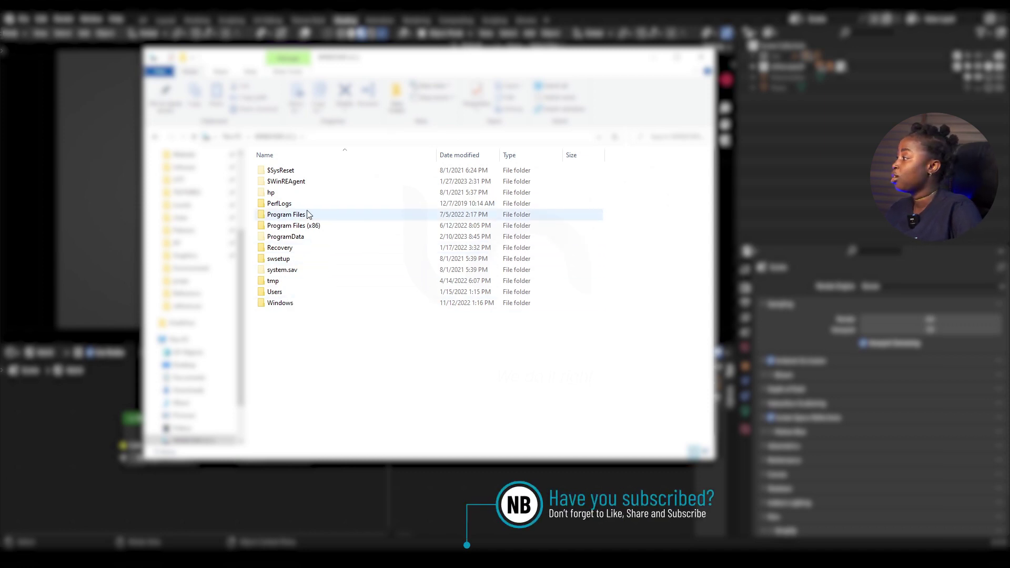
- Navigate to Program Files\Blender Foundation\Blender 3.4\3.4\datafiles\studiolights\world
double_click(284, 216)
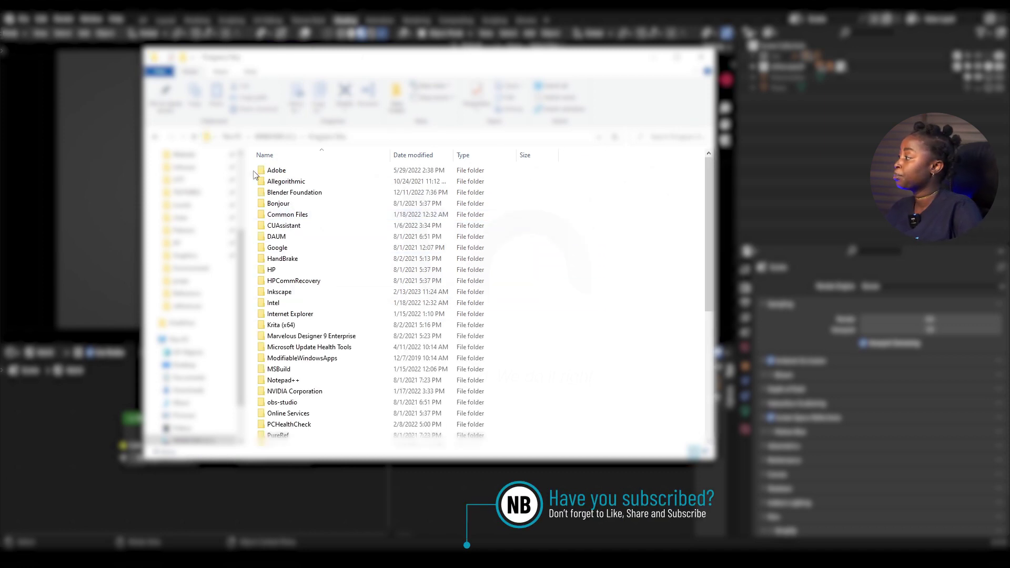
double_click(291, 194)
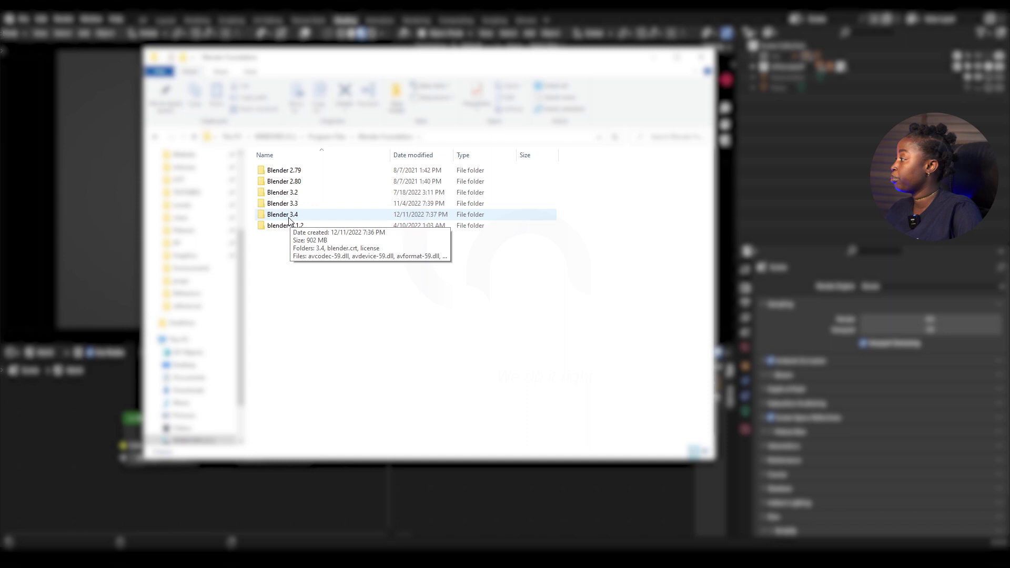
double_click(289, 218)
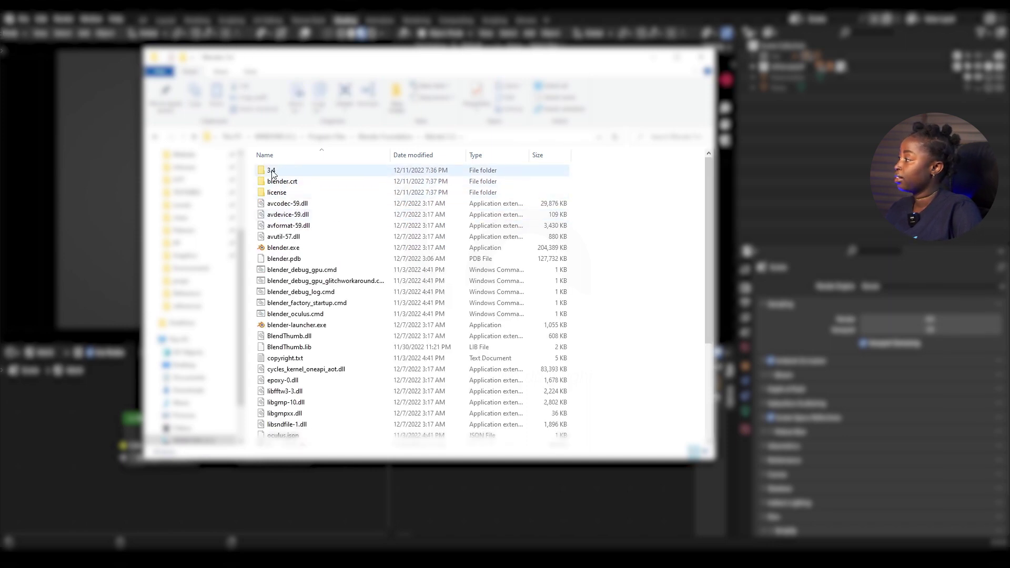
double_click(272, 171)
double_click(273, 171)
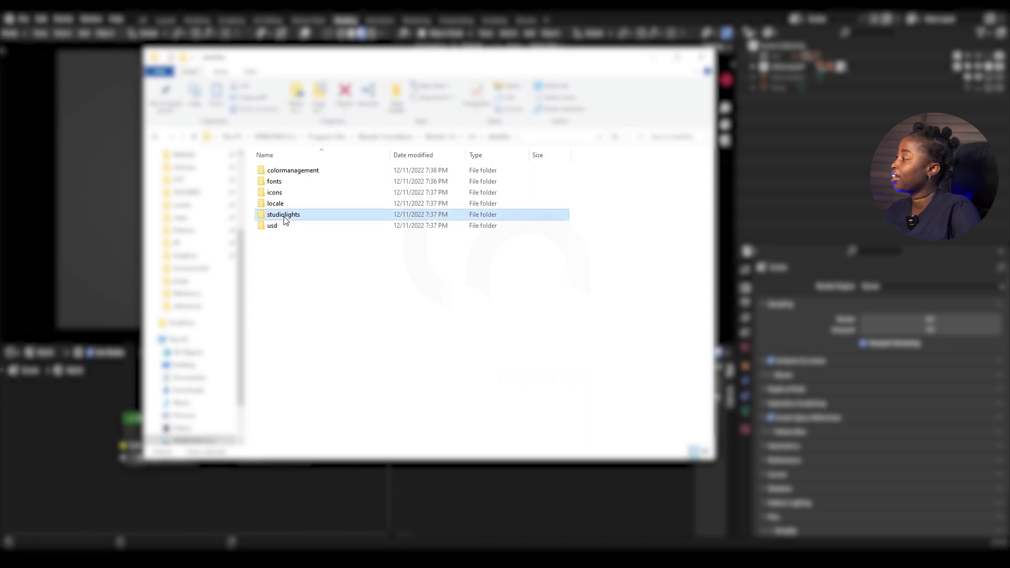
double_click(282, 215)
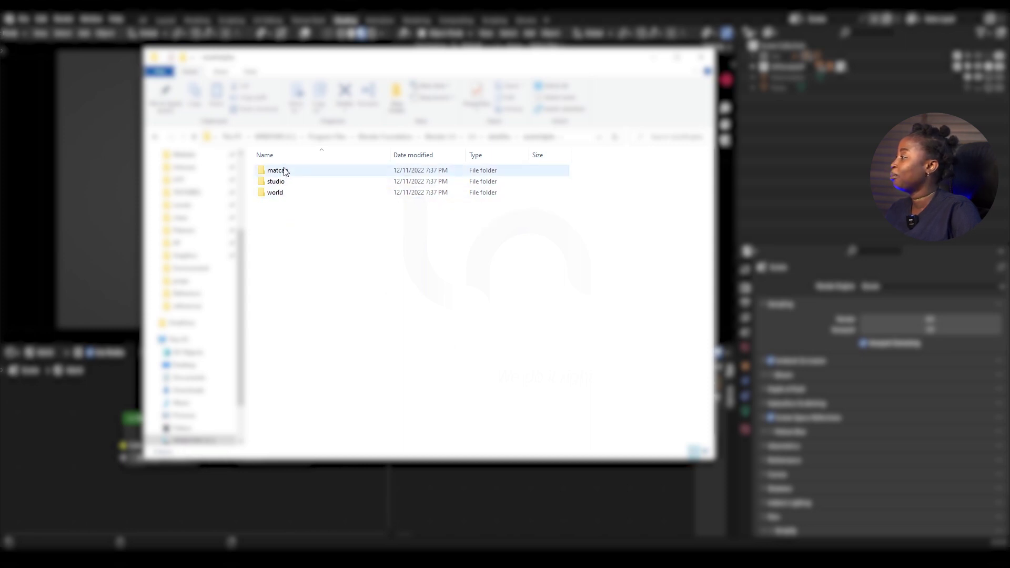
double_click(274, 194)
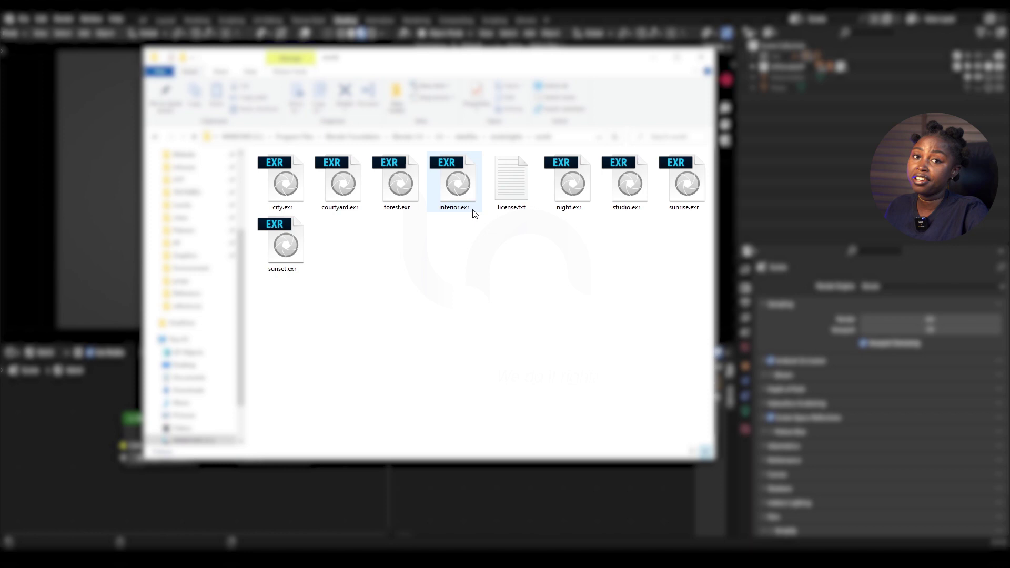
- Select forest.exr and move the Explorer window down and to the right
left_click(395, 184)
left_click(347, 193)
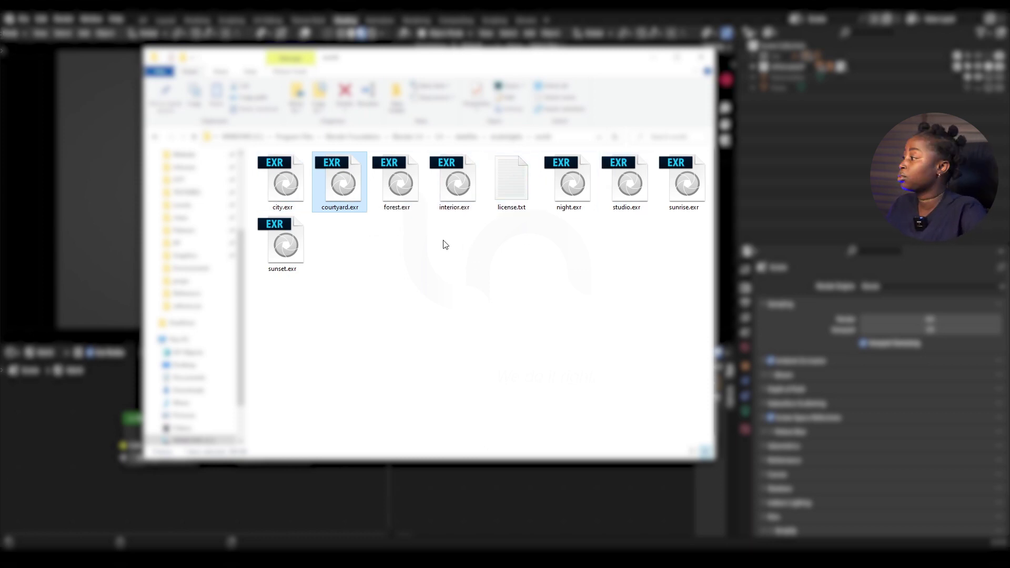
left_click(397, 182)
left_click_drag(390, 65, 649, 94)
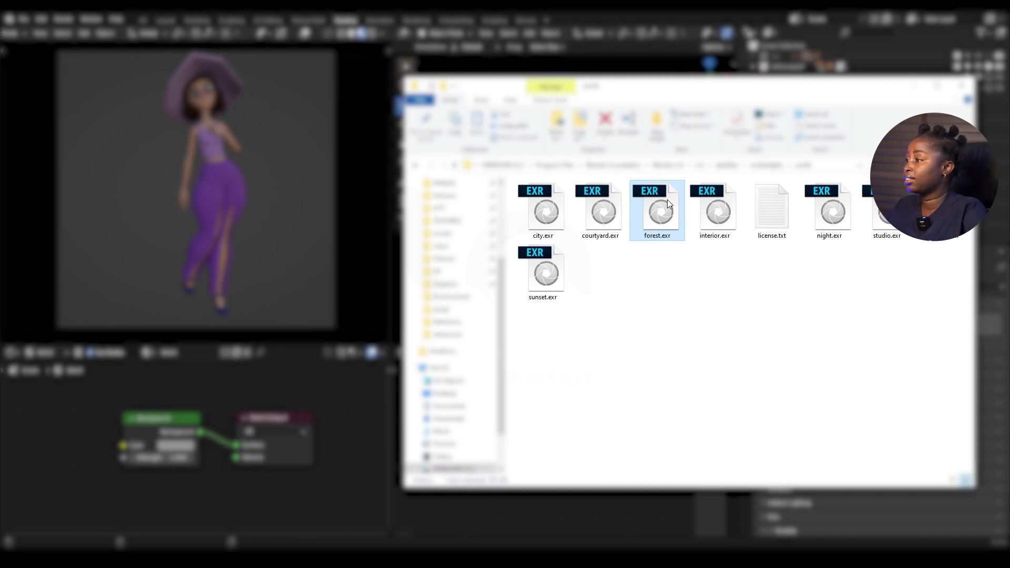
- Drop forest.exr into the World node editor as an image node
left_click_drag(667, 204, 221, 500)
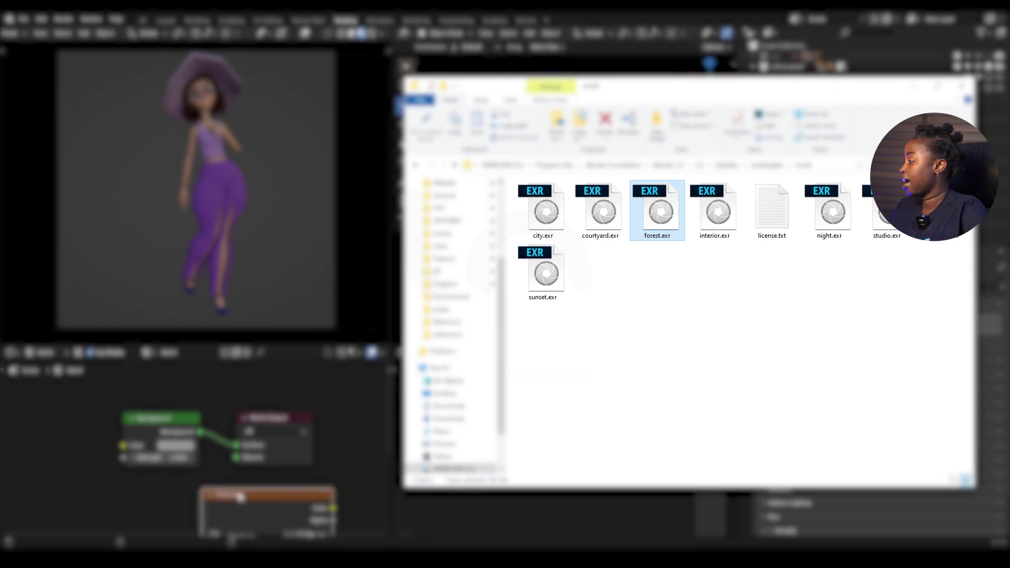
left_click(244, 451)
middle_click_drag(241, 413, 239, 384)
middle_click_drag(239, 475, 242, 434)
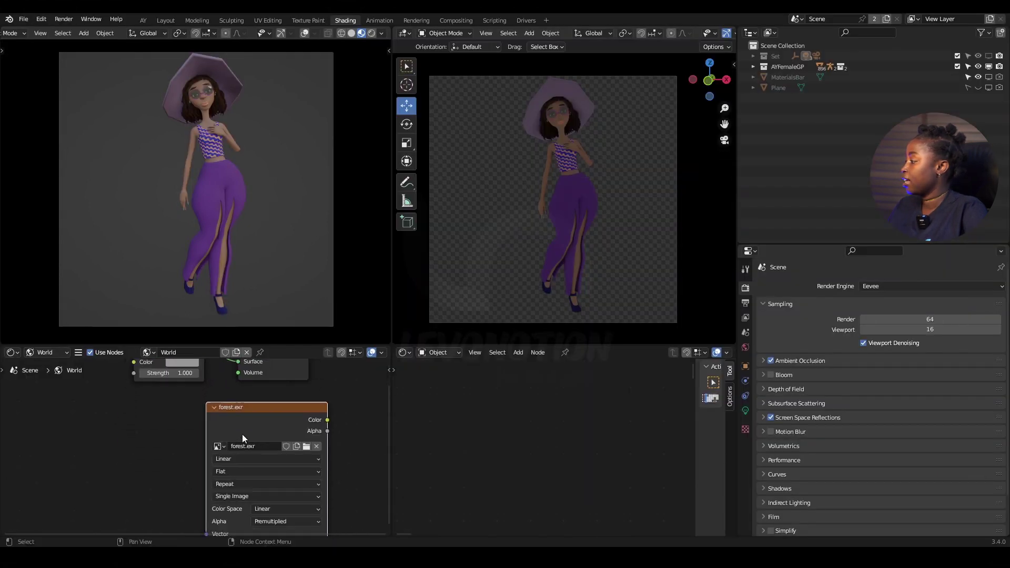
scroll(244, 429, "down", 1)
scroll(276, 424, "down", 1)
scroll(180, 428, "down", 1)
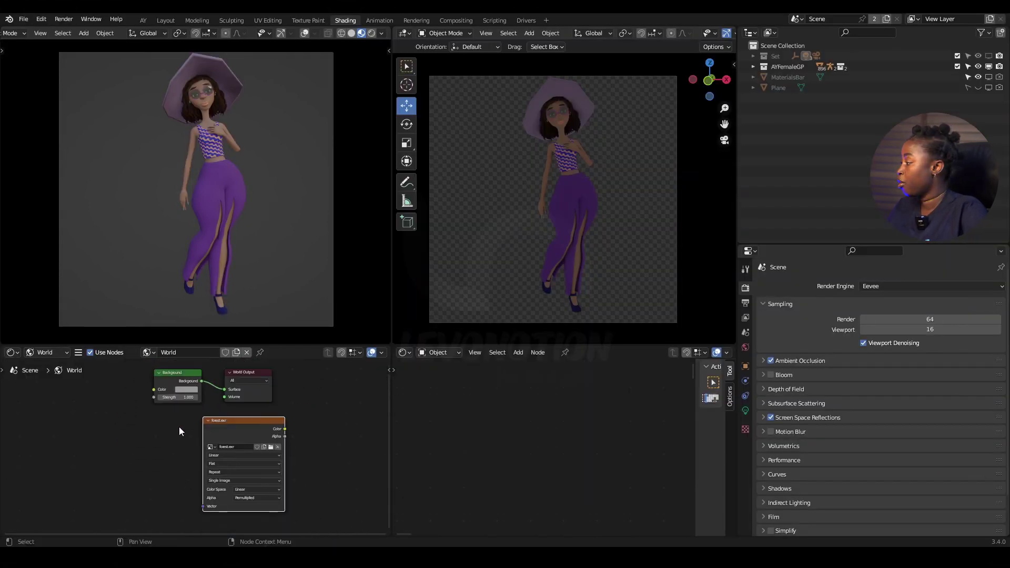
middle_click_drag(158, 421, 206, 443)
- Add a Node Wrangler environment setup to Background and load forest.exr into it
left_click(232, 405)
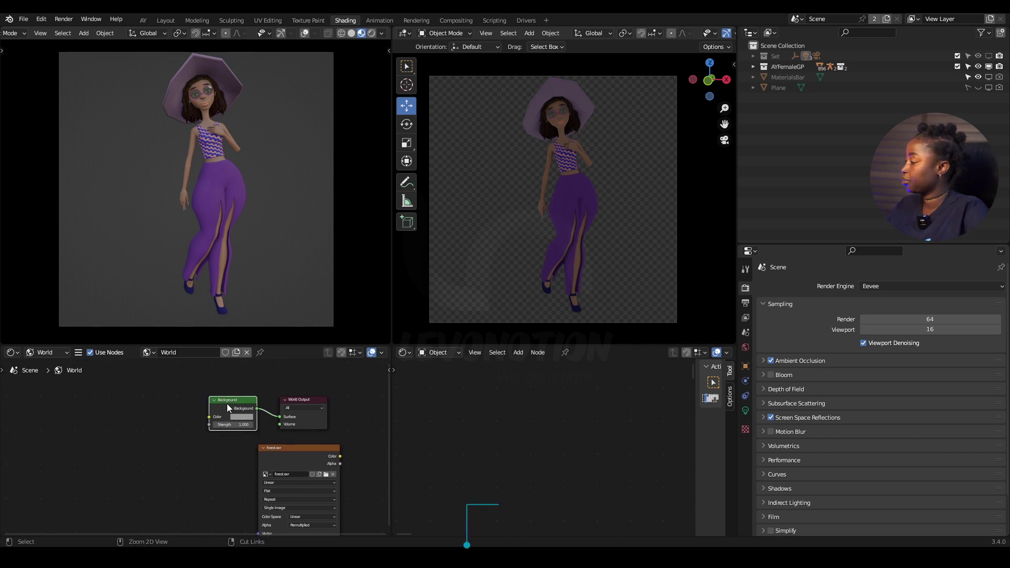
key("ctrl+t")
scroll(128, 415, "up", 2)
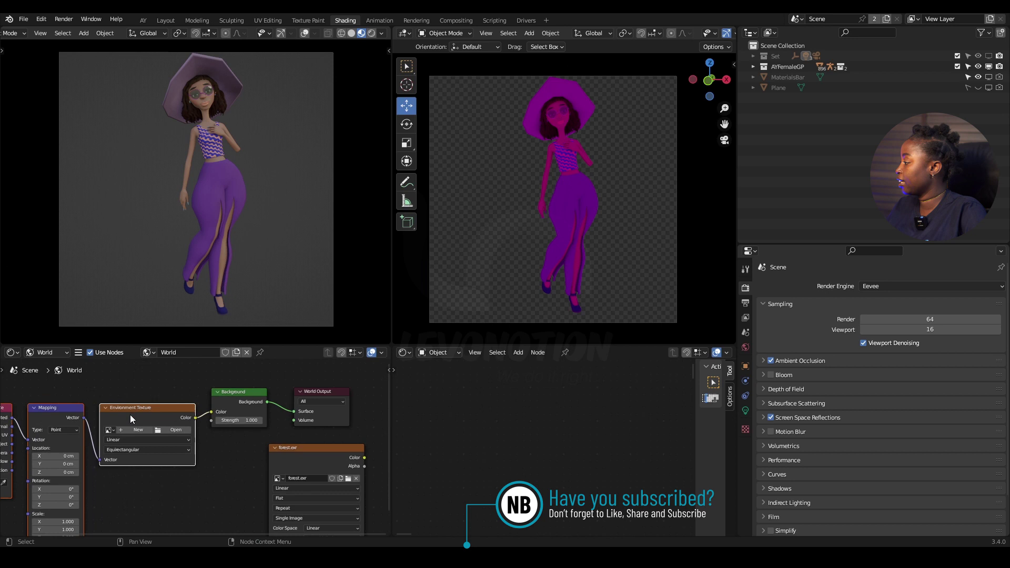
scroll(312, 466, "down", 2)
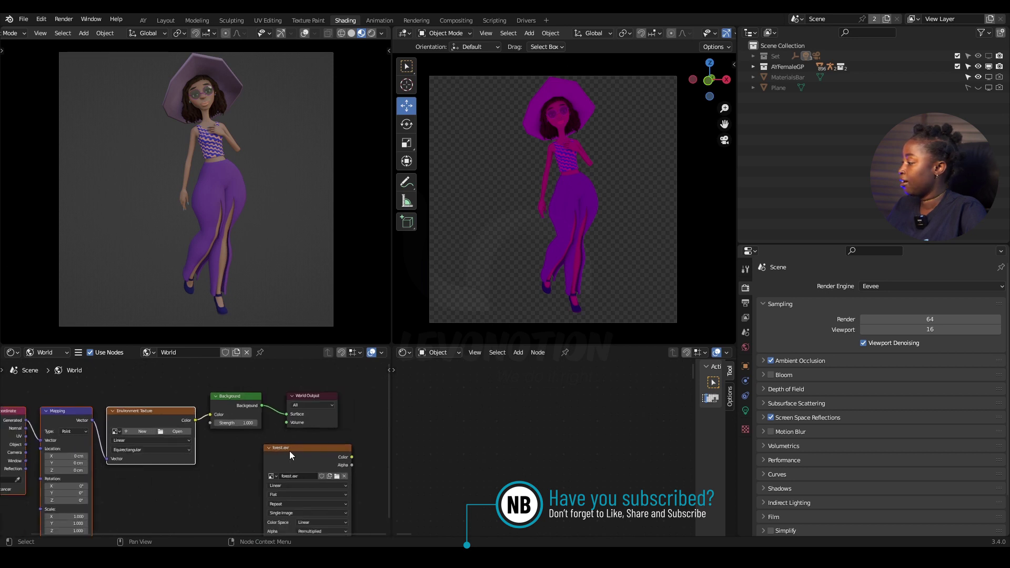
left_click(295, 452)
scroll(129, 421, "up", 1)
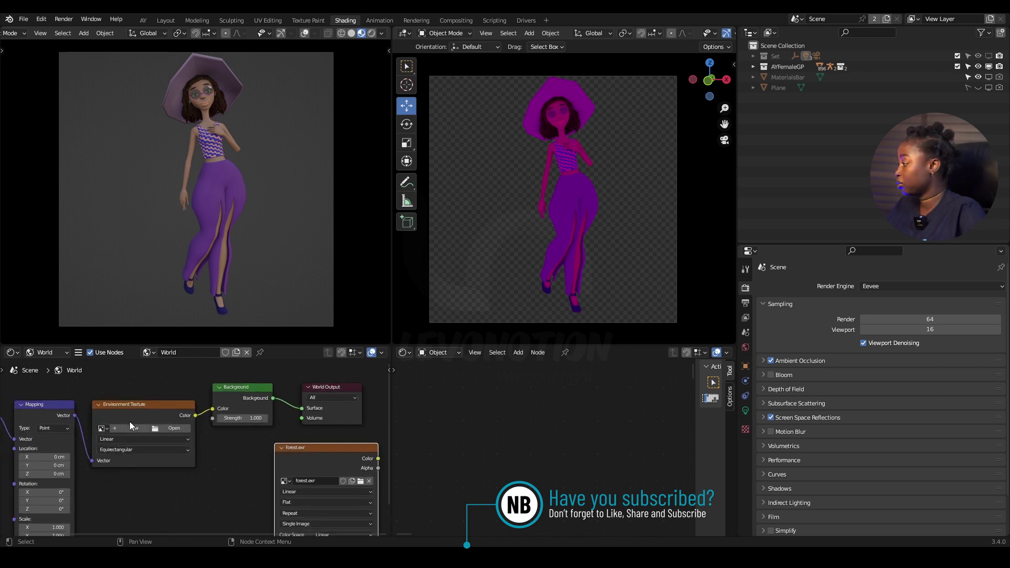
left_click(103, 428)
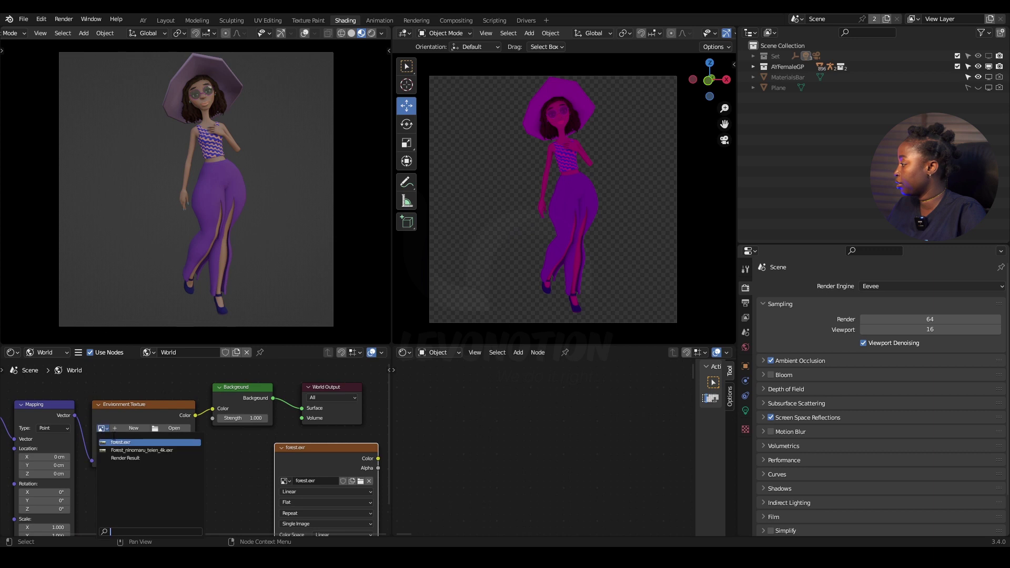
left_click(121, 442)
- Rearrange the forest.exr nodes so the Environment Texture sits above the others
left_click(237, 469)
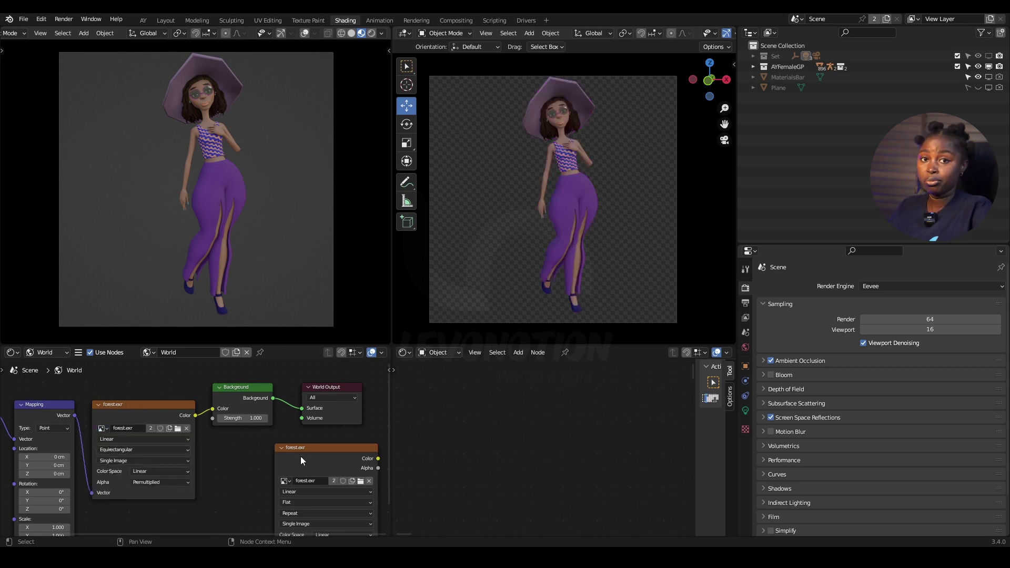
left_click_drag(297, 457, 284, 455)
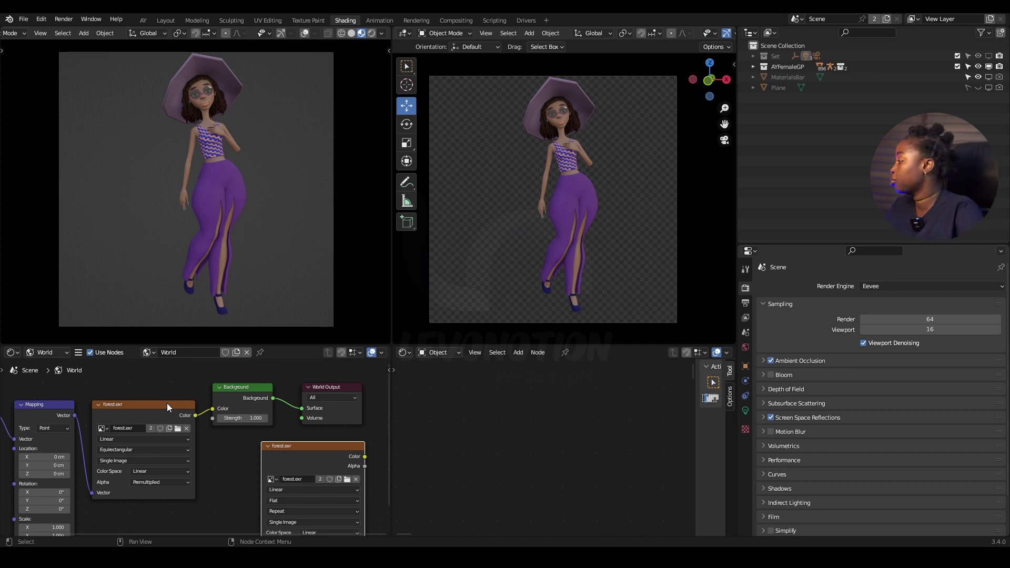
left_click_drag(144, 409, 145, 396)
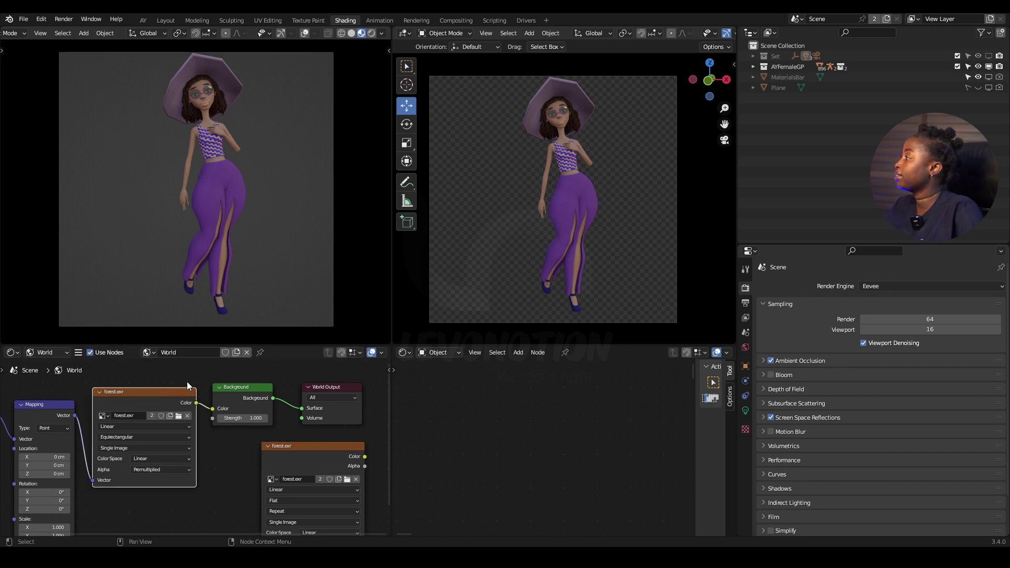
middle_click_drag(185, 387, 180, 410)
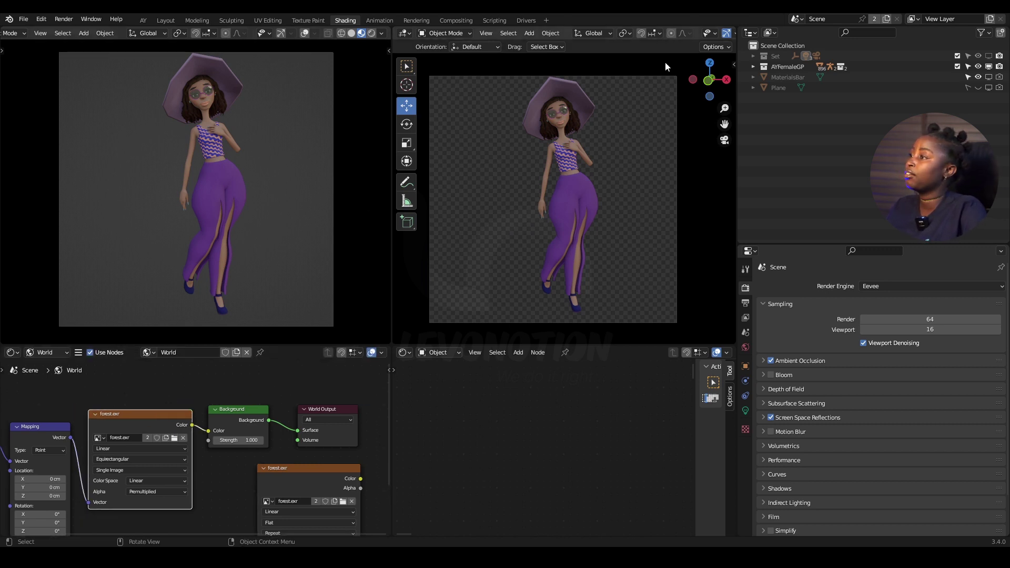
scroll(706, 36, "down", 4)
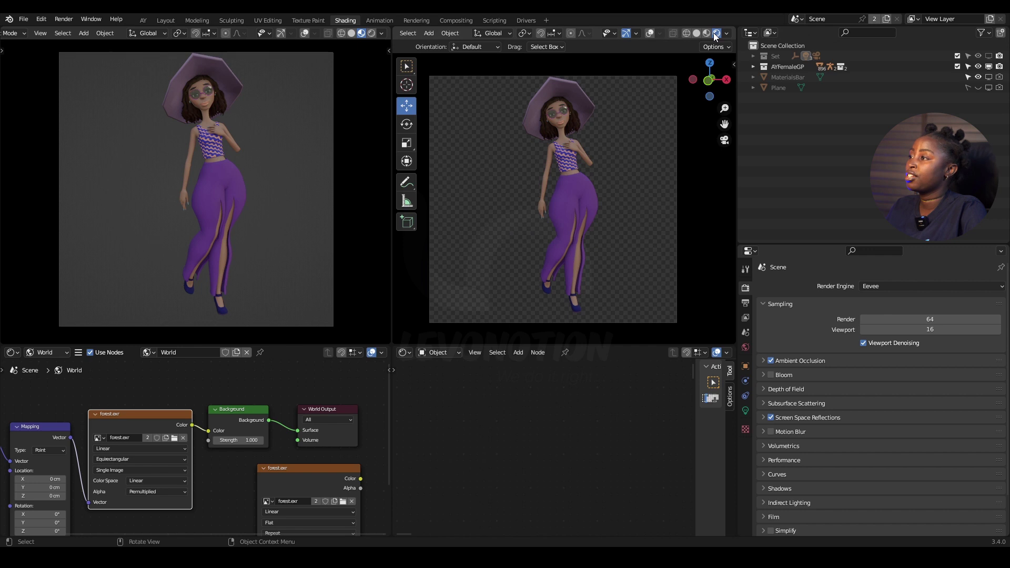
left_click(879, 288)
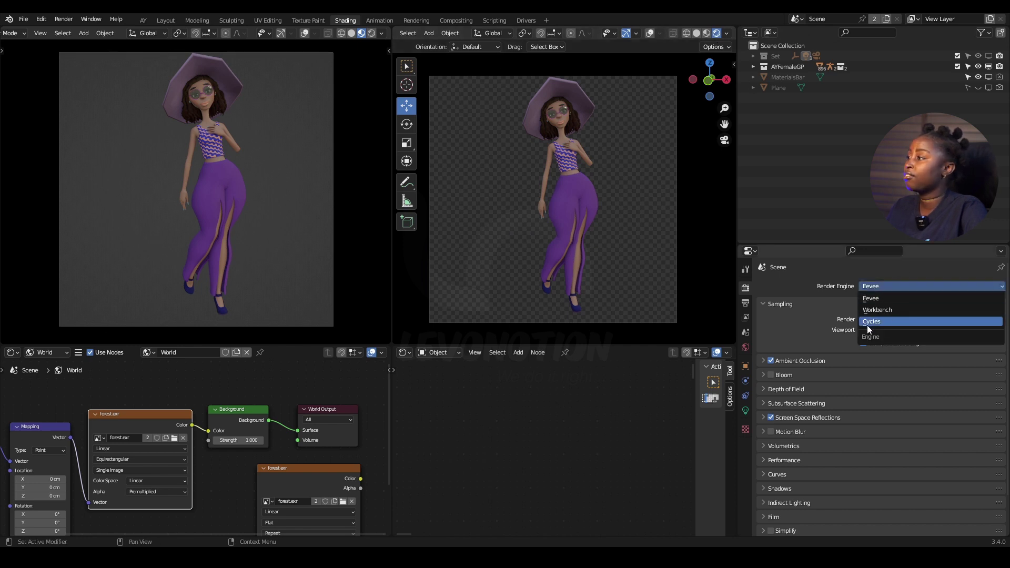
left_click(867, 325)
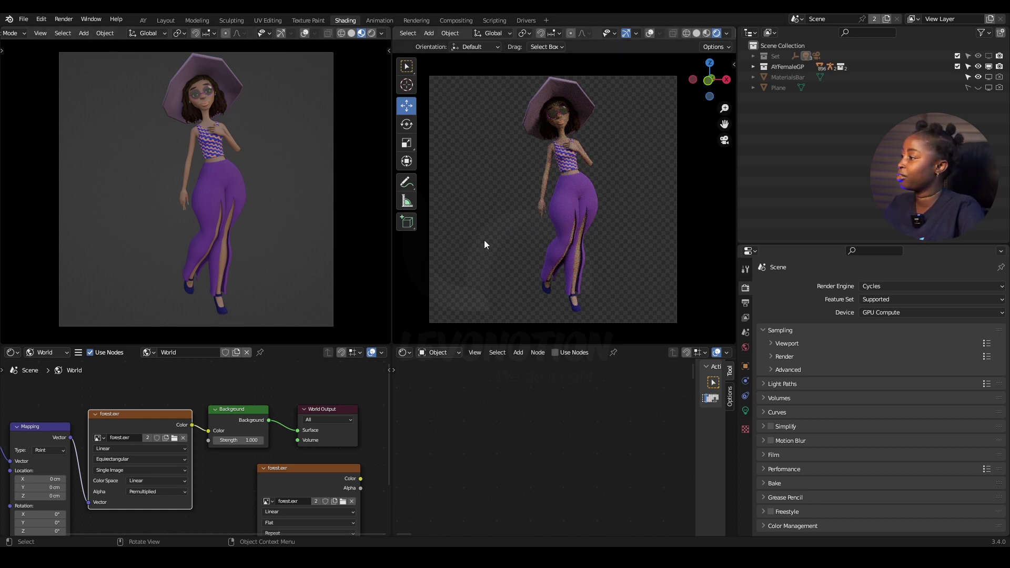
left_click(886, 287)
left_click(873, 300)
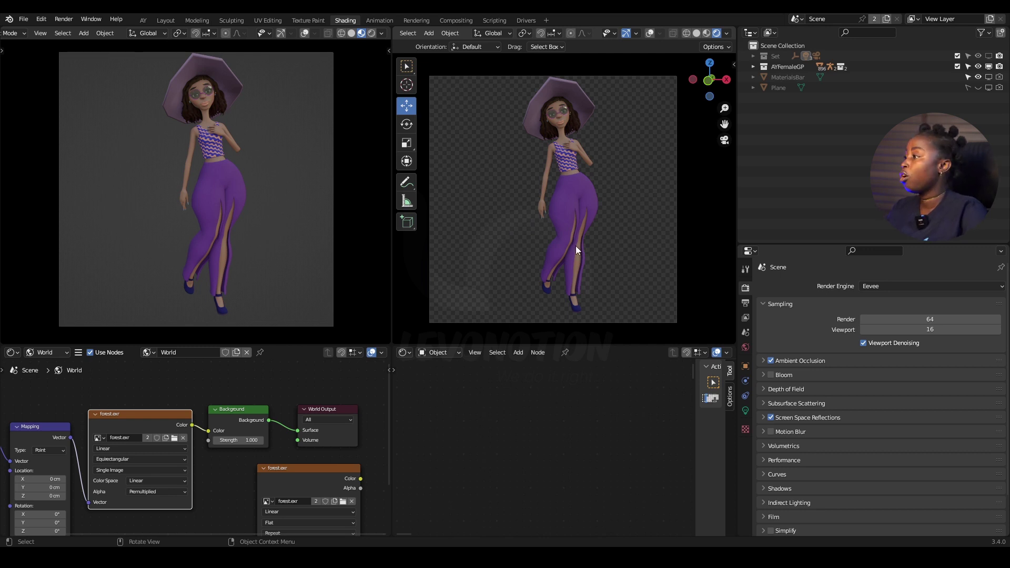
- Browse city.exr, courtyard.exr and forest.exr, then switch to the Stack Exchange answer
mouse_move(213, 557)
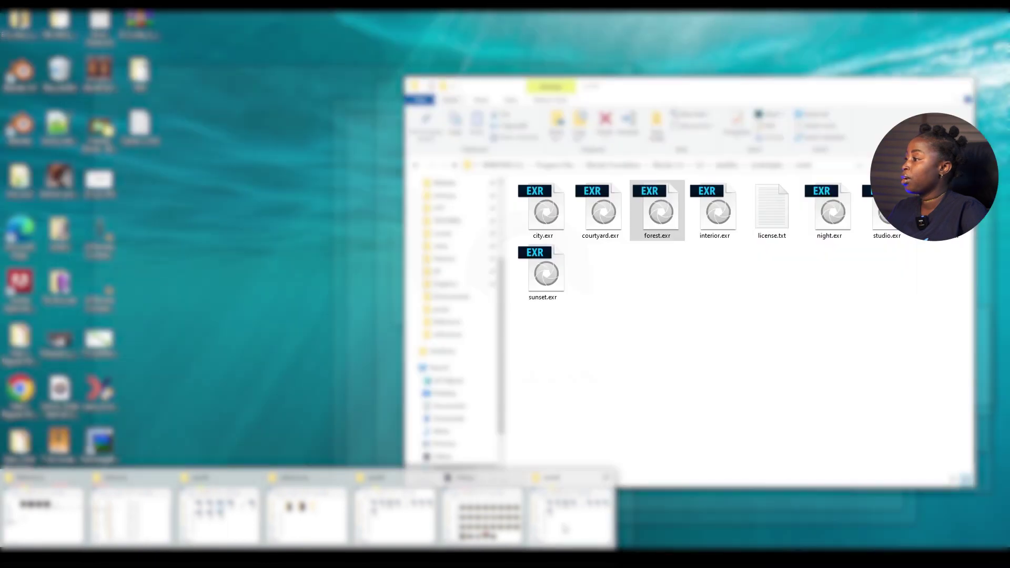
left_click(571, 527)
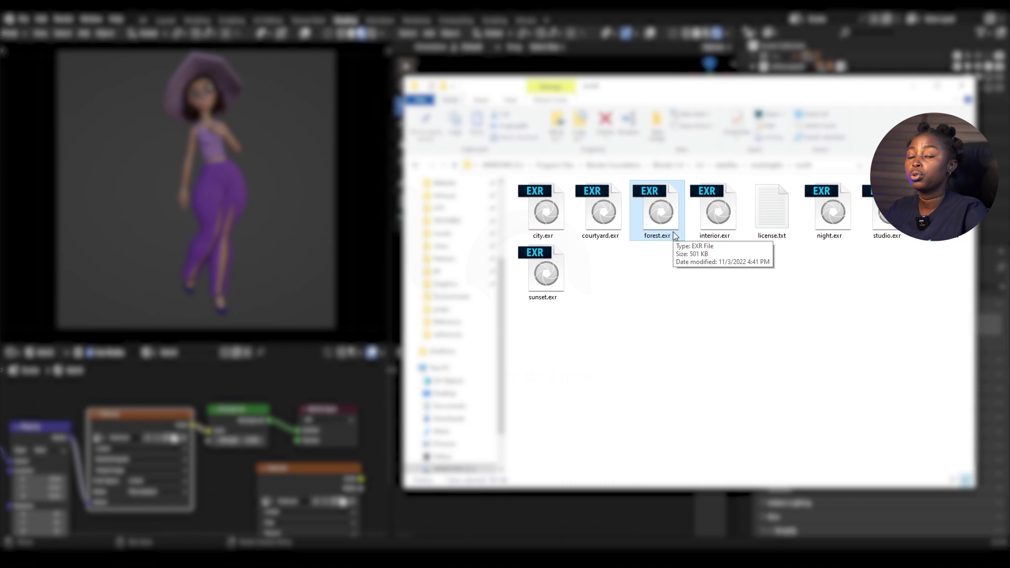
left_click(528, 221)
left_click(590, 199)
left_click(676, 209)
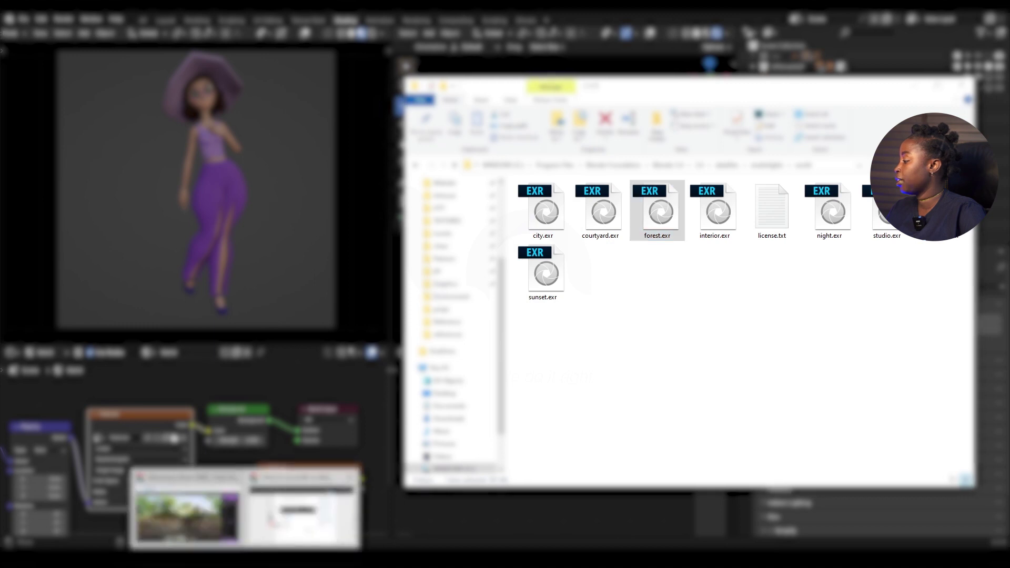
left_click(279, 525)
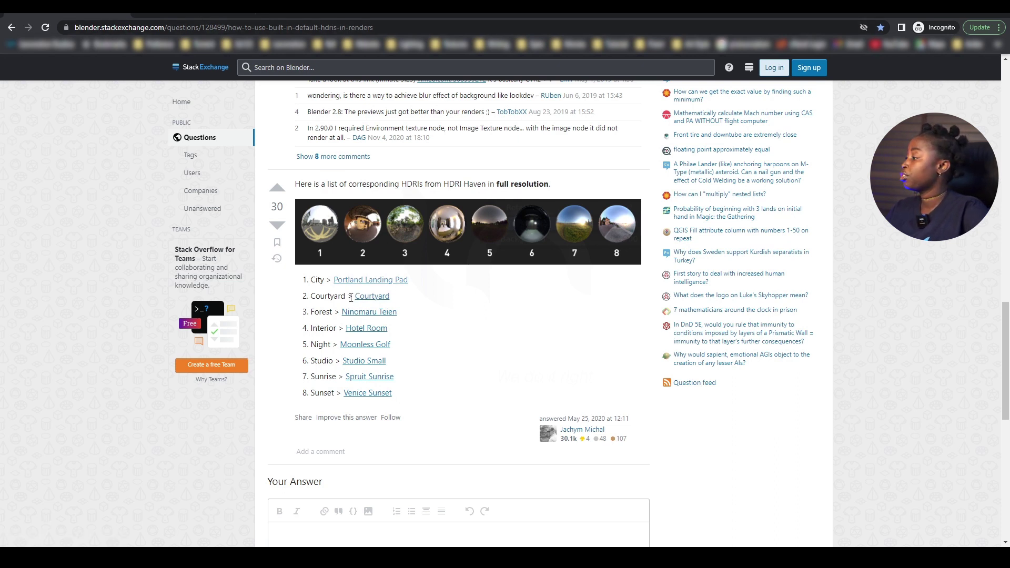
- Follow the Ninomaru Teien link beside Forest to its Poly Haven page
left_click(351, 313)
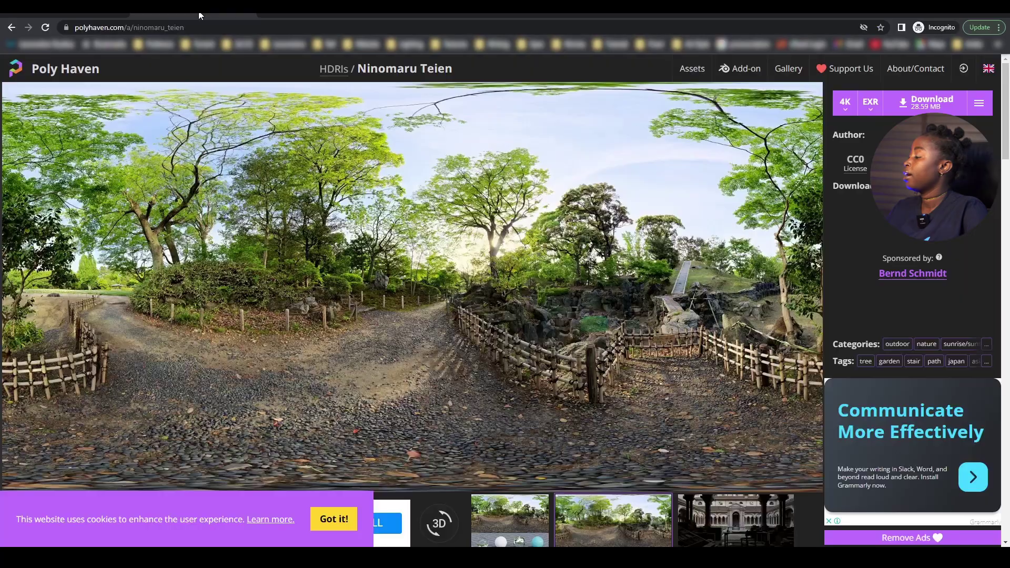